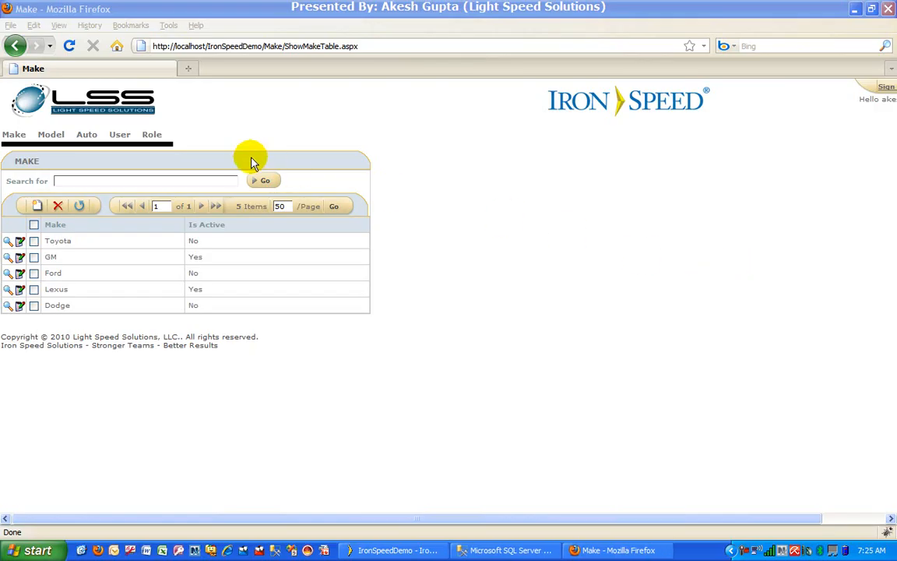
click(20, 257)
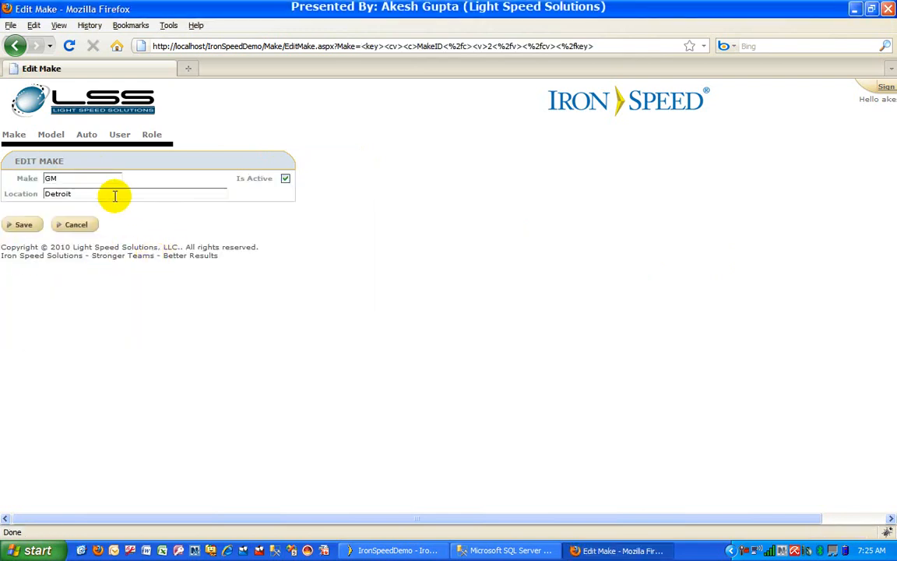
drag(112, 194, 29, 194)
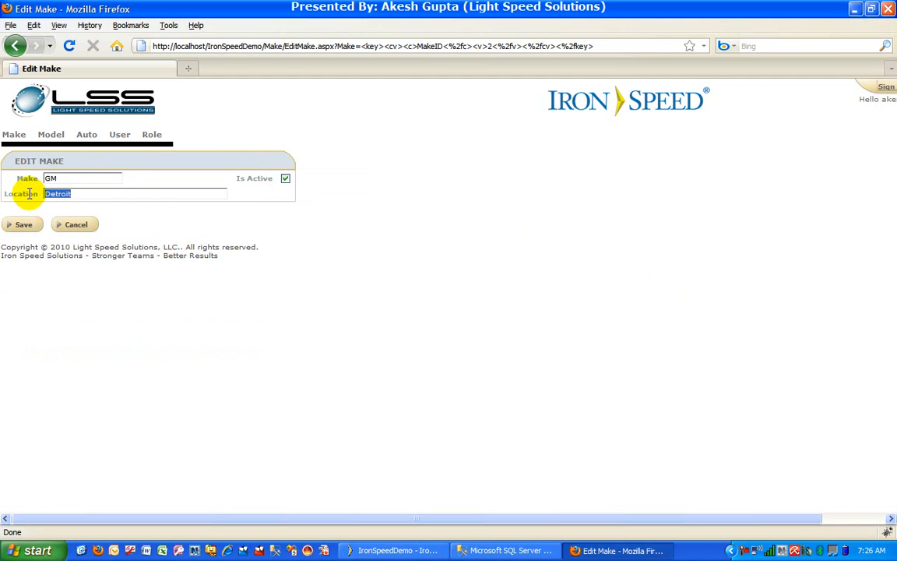
click(76, 224)
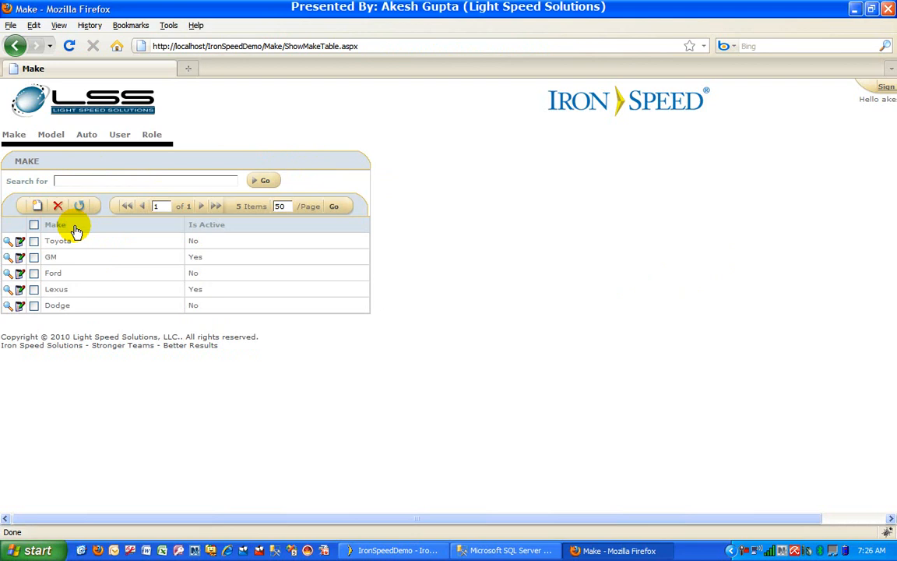
mouse_move(87, 135)
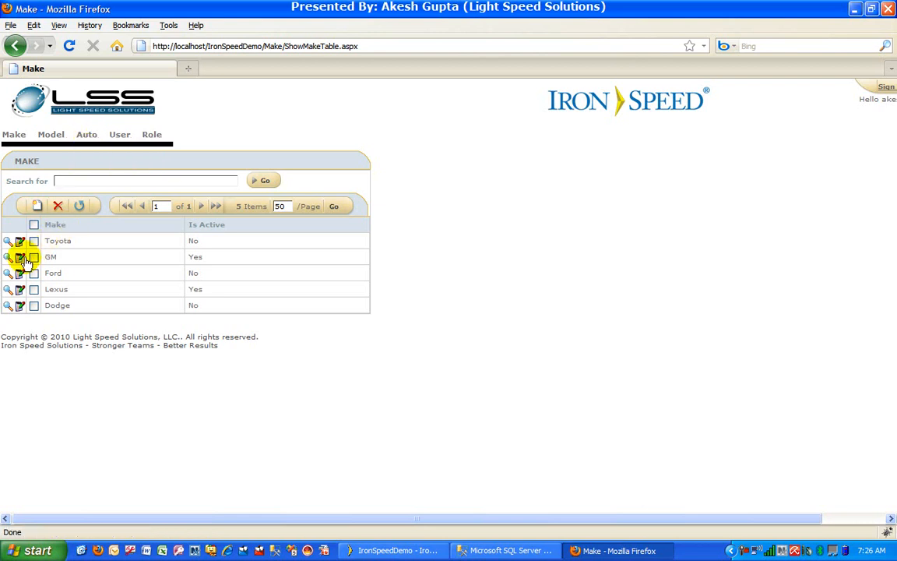
- Start a new auto with Make Ford, confirm Location stays empty, and cancel the record
click(86, 137)
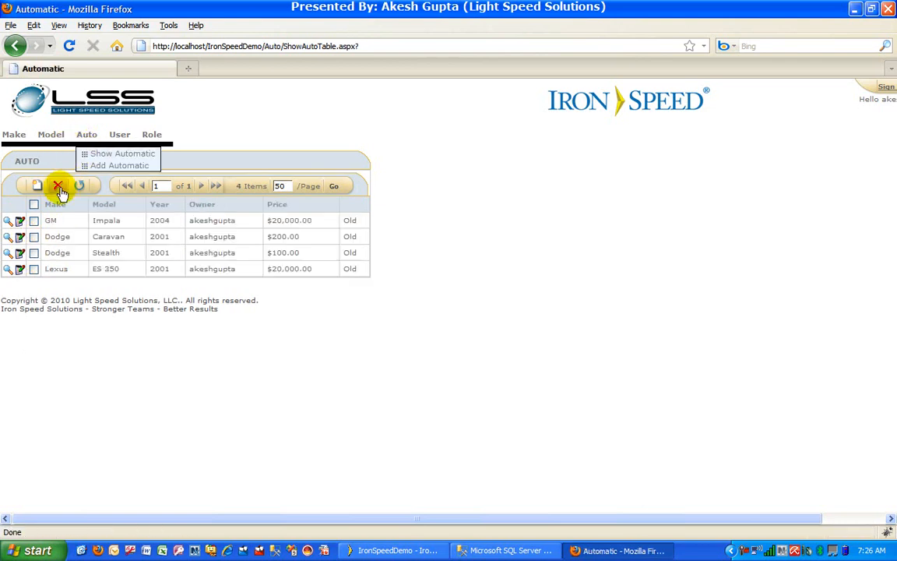
click(37, 187)
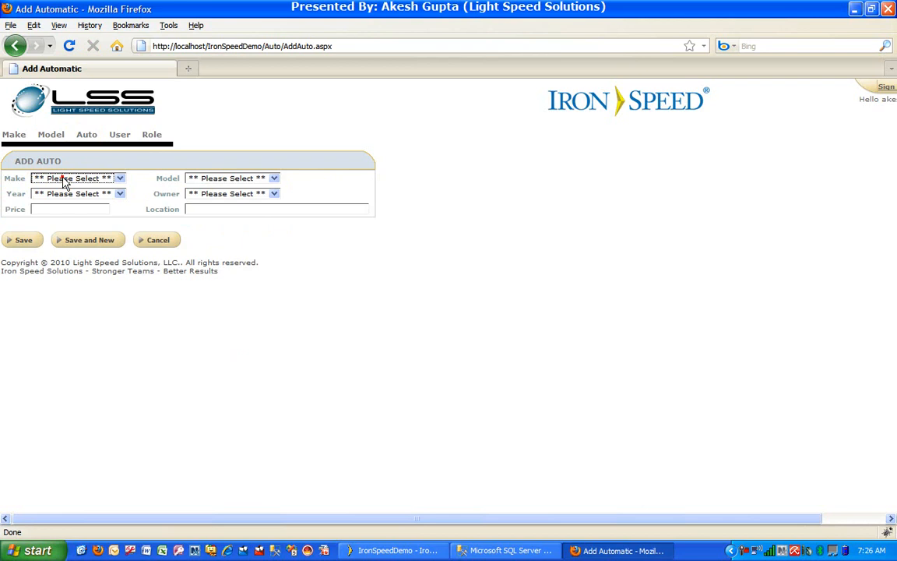
click(62, 178)
click(57, 207)
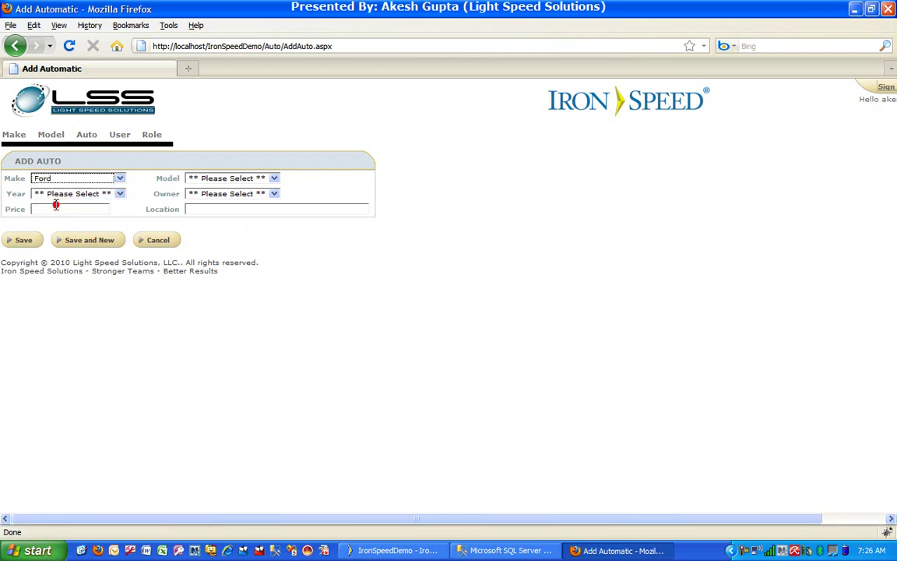
click(199, 209)
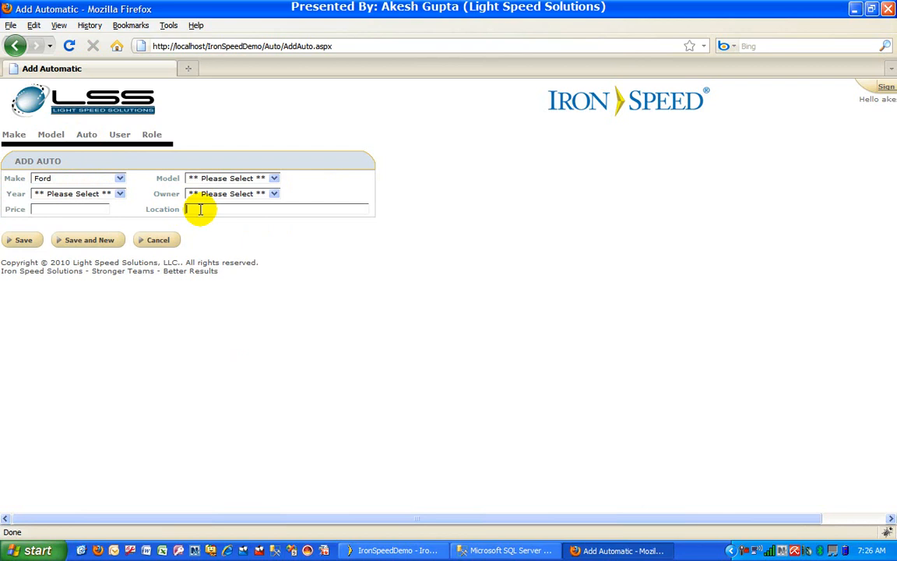
click(159, 241)
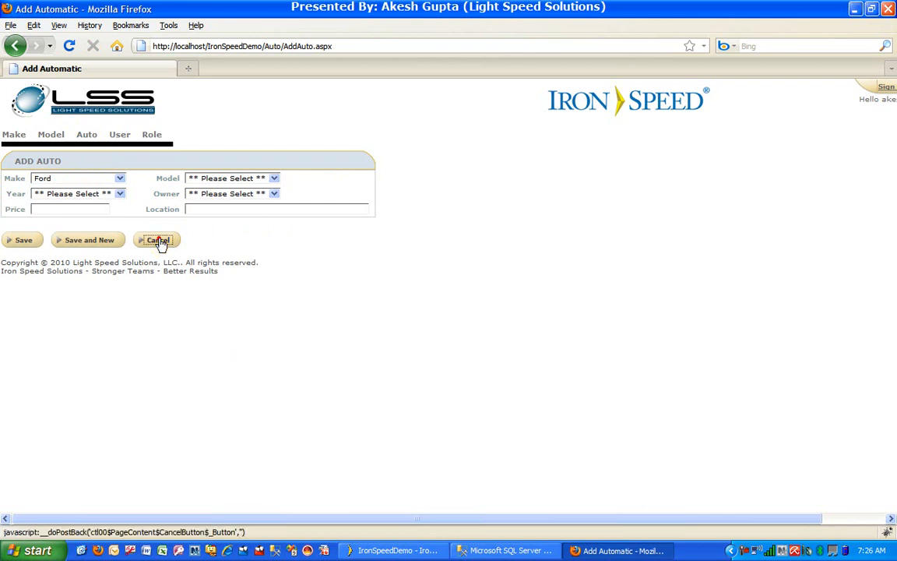
- Select the Location field on AddAuto.aspx to view its =LocationDefaultValue formula
click(405, 551)
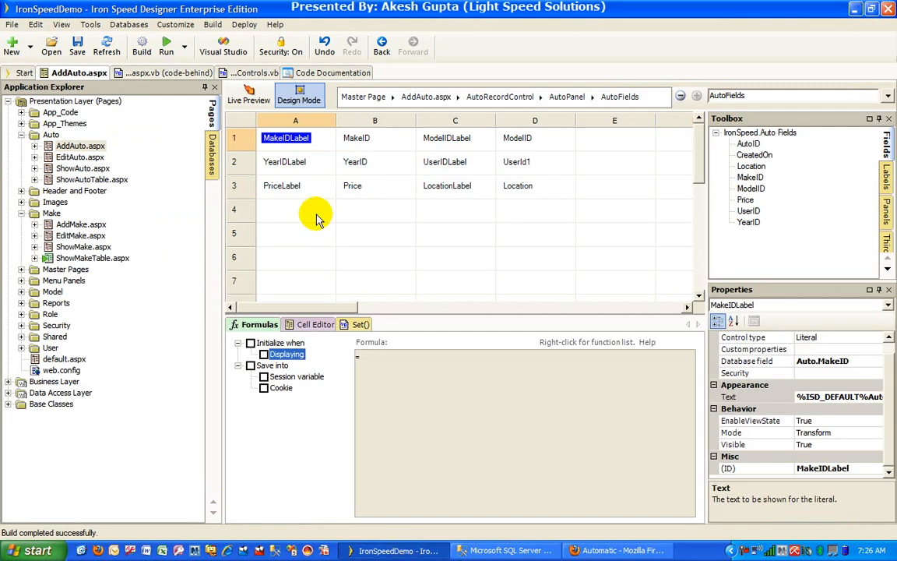
click(518, 187)
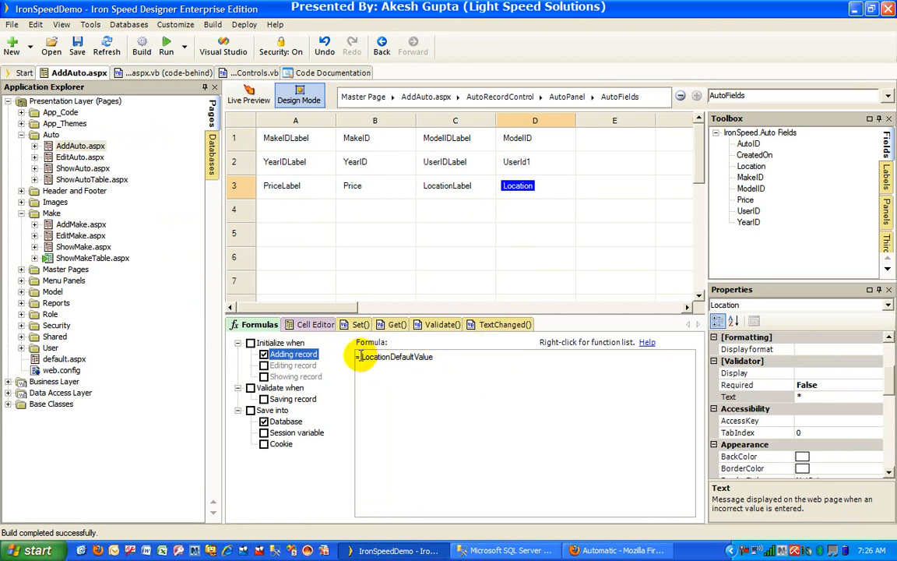
- Delete the old =LocationDefaultValue text from the Location formula box
drag(363, 356, 444, 360)
key(Delete)
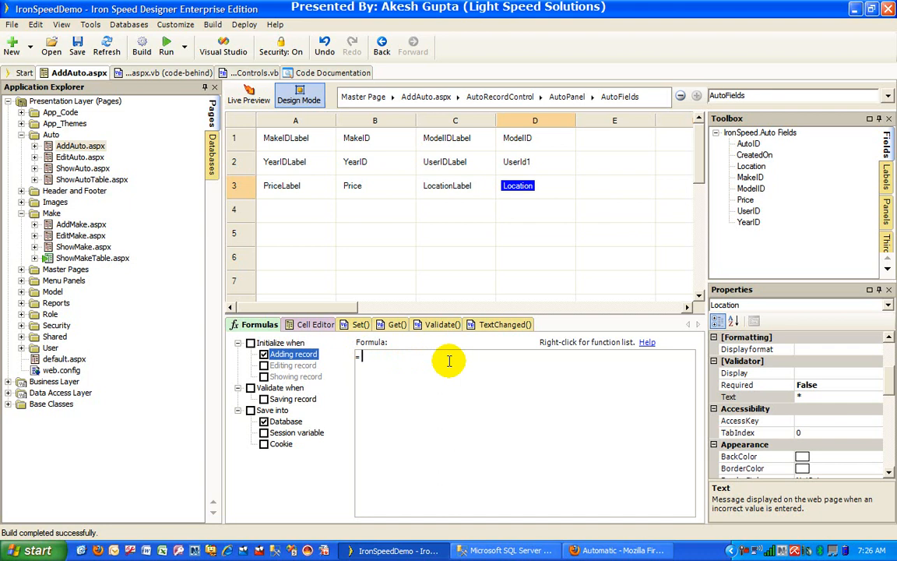
text( GetColumnVa)
text(lue)
text(()
text("Ma)
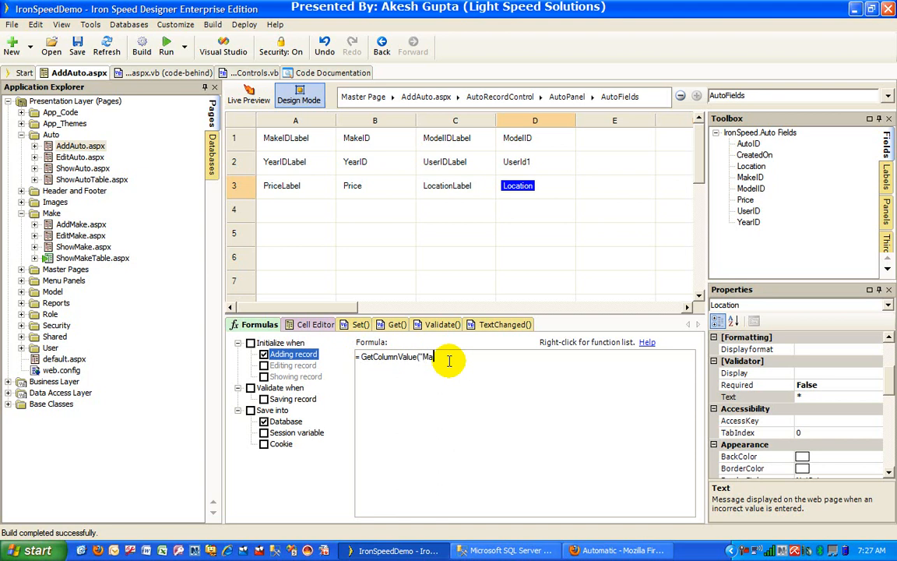
text(ke")
text())
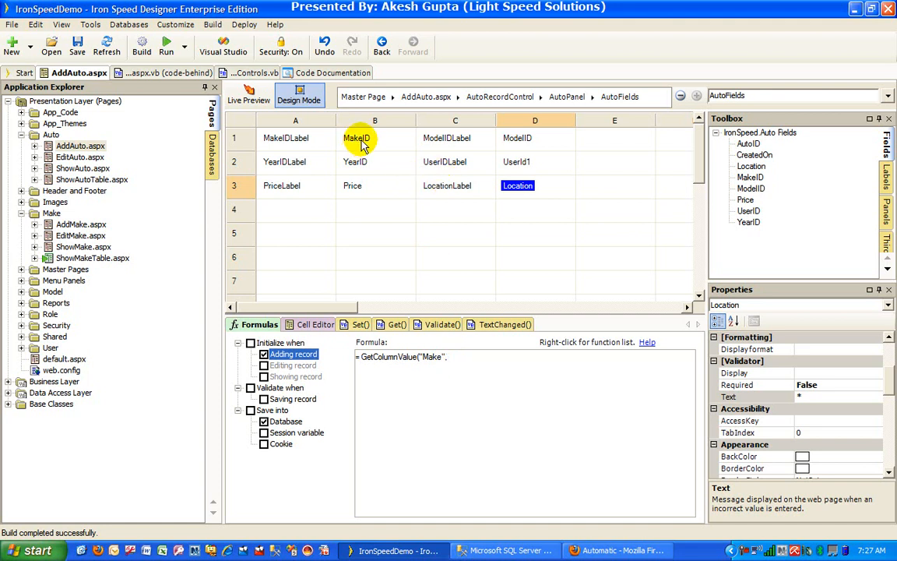
- Complete the formula with the MakeID control's selected value as GetColumnValue's second argument
right_click(466, 357)
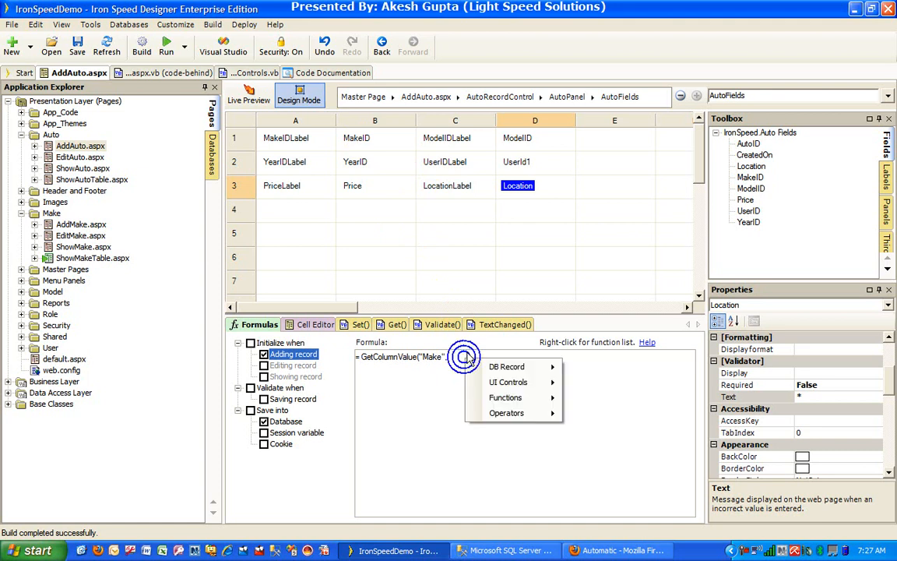
mouse_move(507, 382)
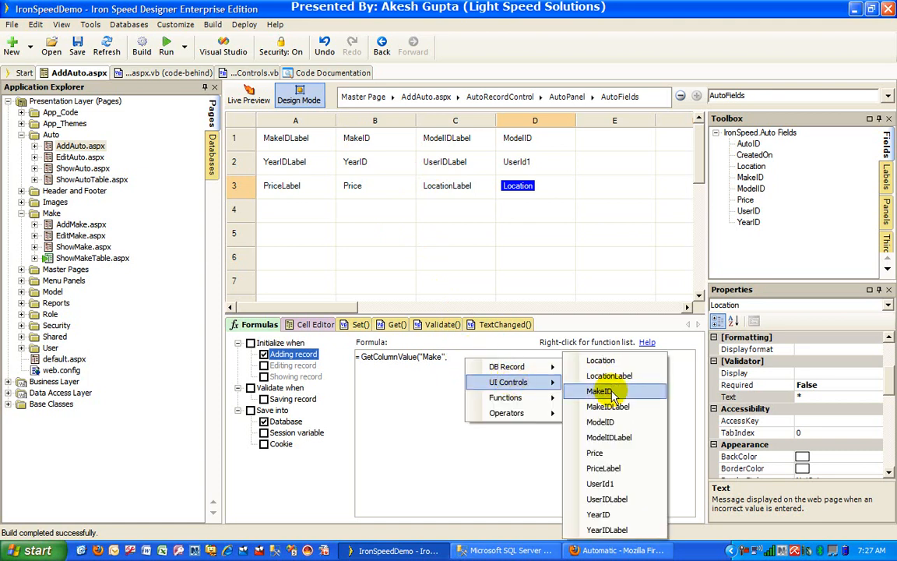
click(611, 393)
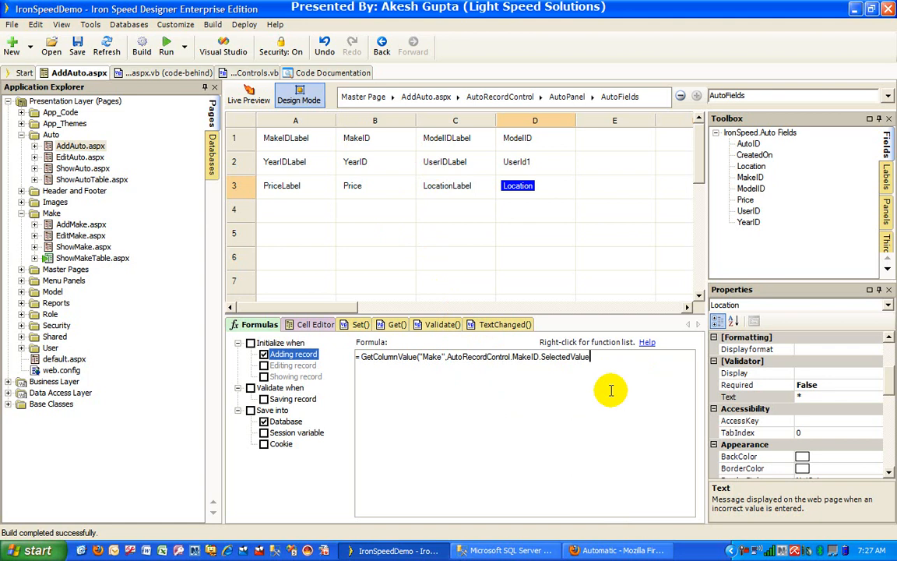
text(,")
text(Loca)
text(tion"))
- Rebuild the application with the new Location formula and return to the browser
click(138, 51)
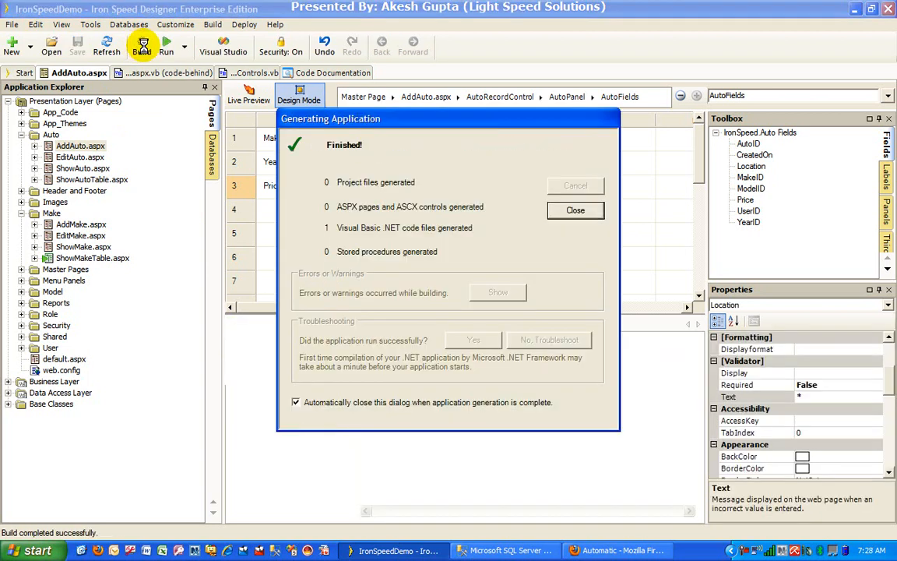
click(573, 210)
click(569, 548)
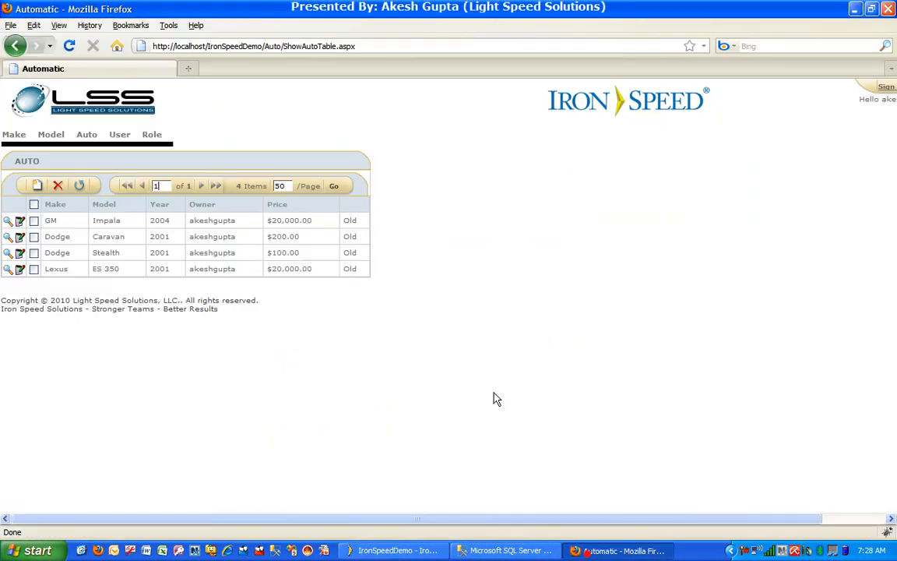
- Reload the app, start adding an auto, and read Location's 'no record was found' error
click(69, 46)
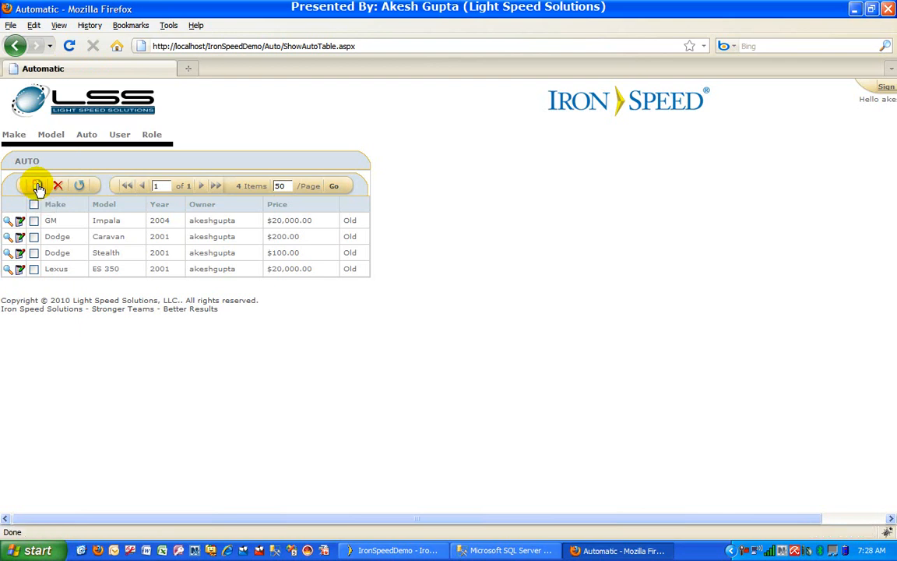
click(39, 187)
mouse_move(51, 135)
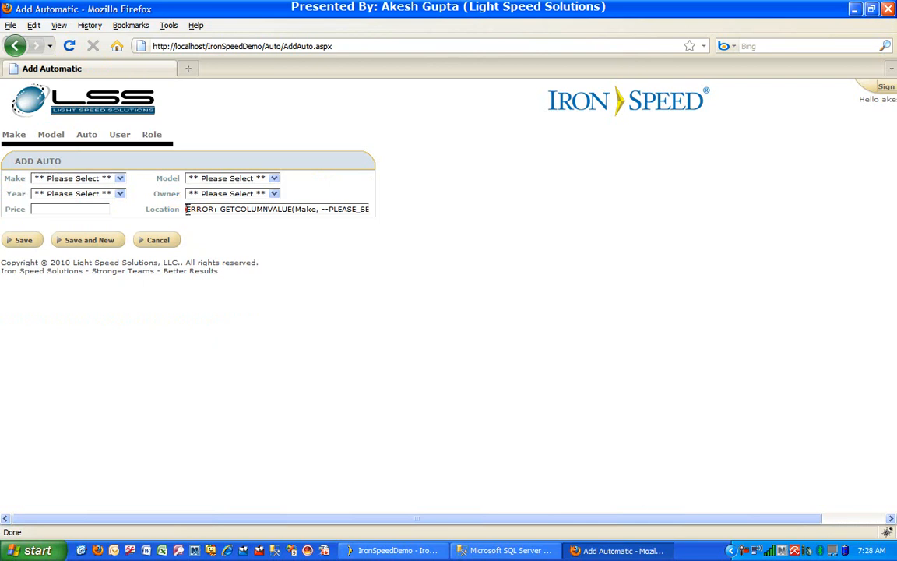
drag(186, 208, 375, 214)
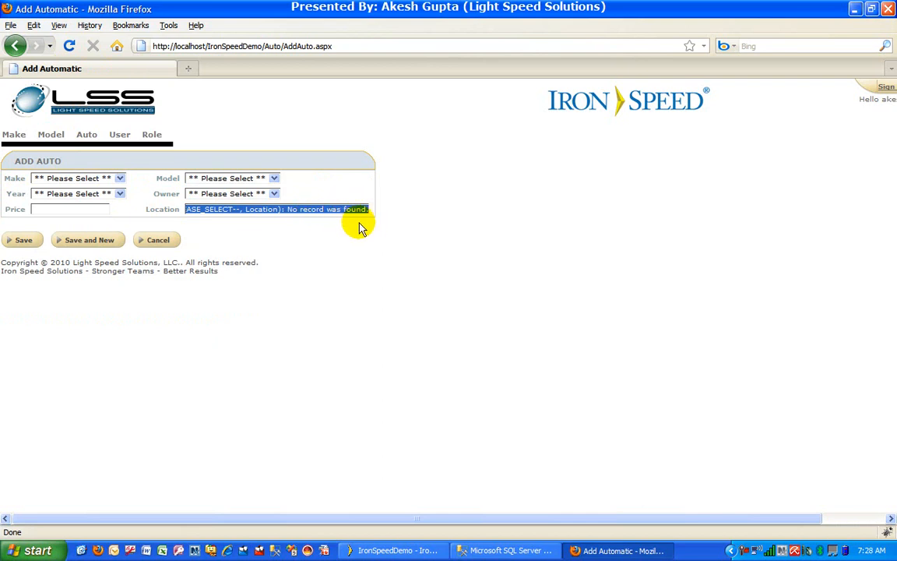
- Pick Ford (Location fills with Ohio), then Lexus (Location fills with Japan)
click(121, 182)
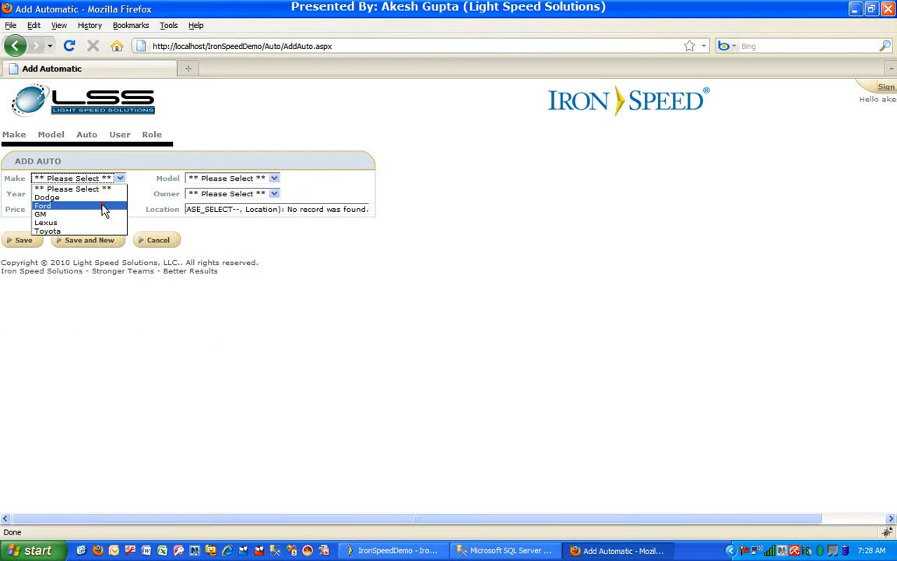
click(104, 207)
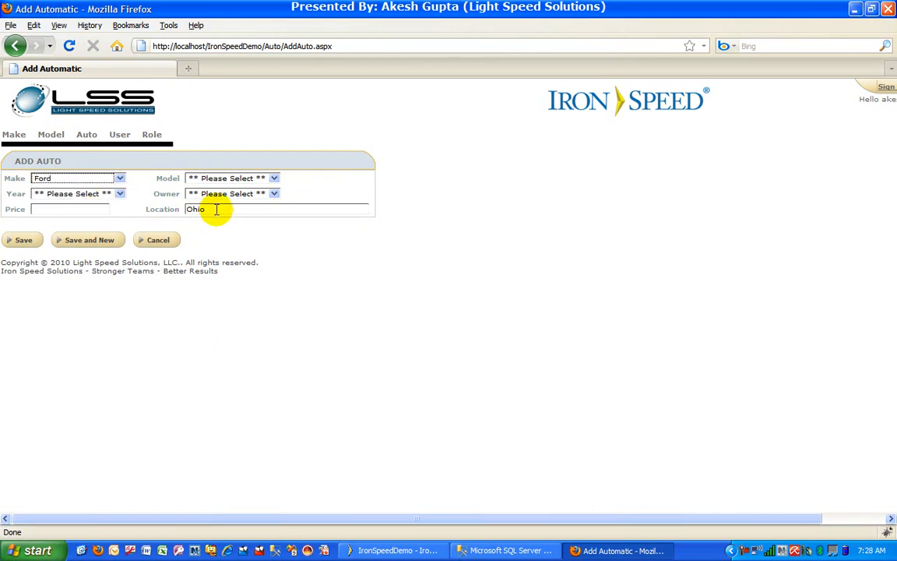
click(120, 179)
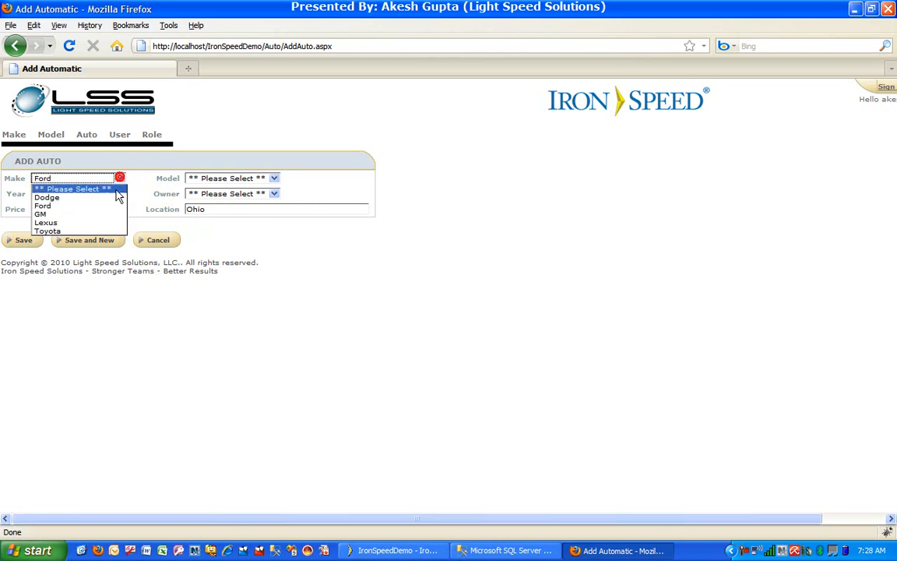
click(101, 223)
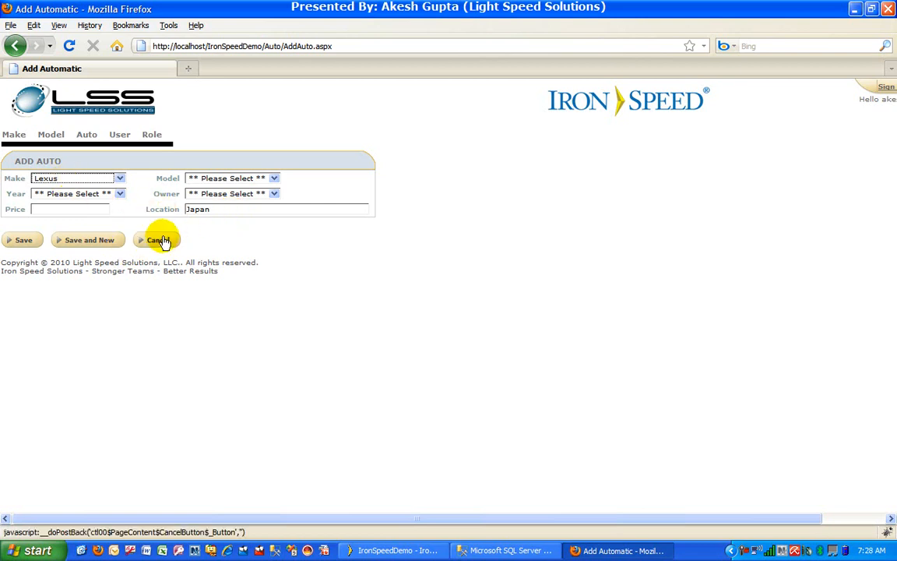
- Wrap the formula in IF(AutoRecordControl.MakeID.SelectedIndex > 0, GetColumnValue(...), "")
click(398, 550)
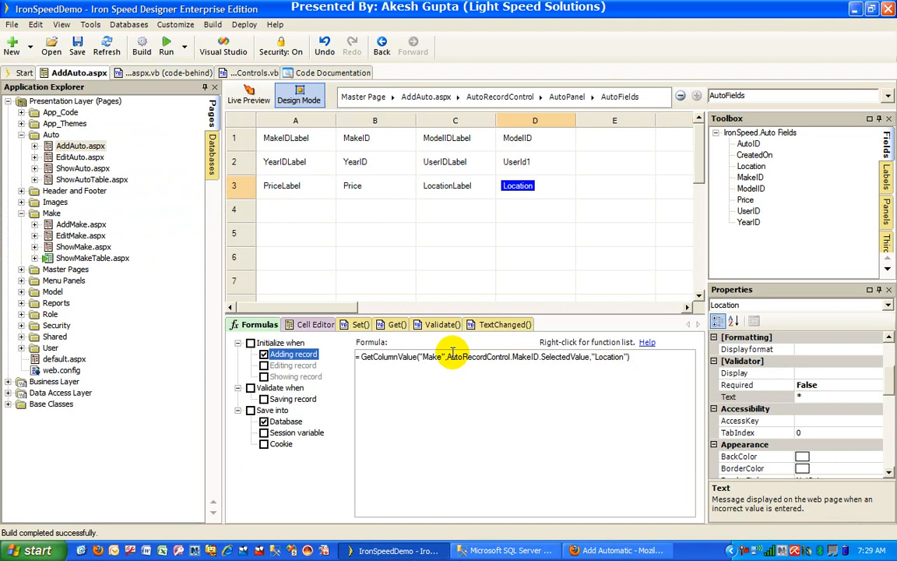
drag(446, 356, 585, 357)
key(ctrl+c)
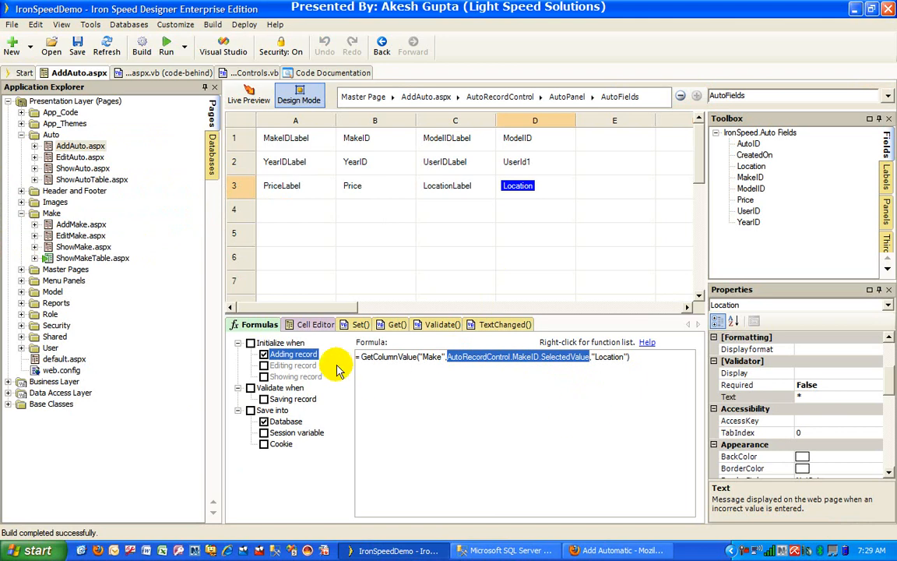
click(361, 357)
text(IF)
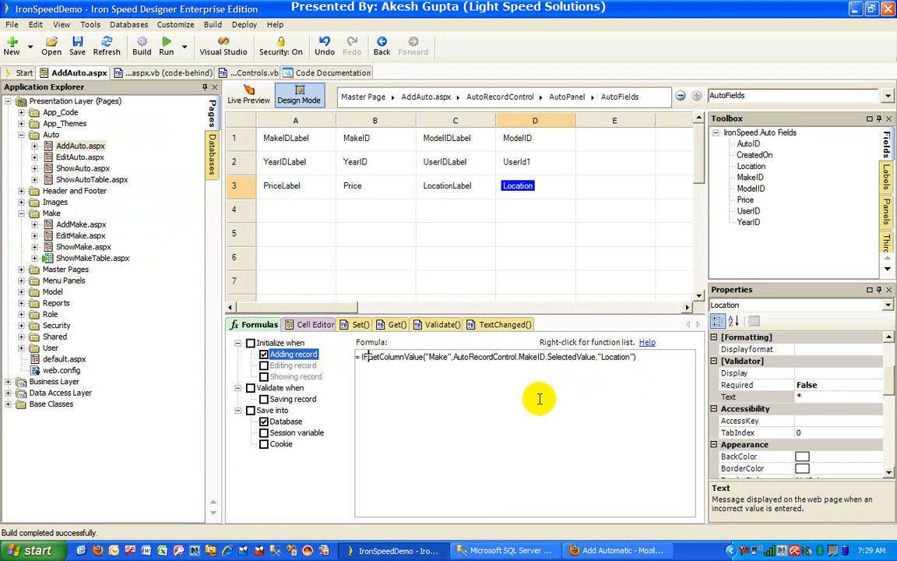
text(()
key(ctrl+v)
key(BackSpace)
key(BackSpace)
key(BackSpace)
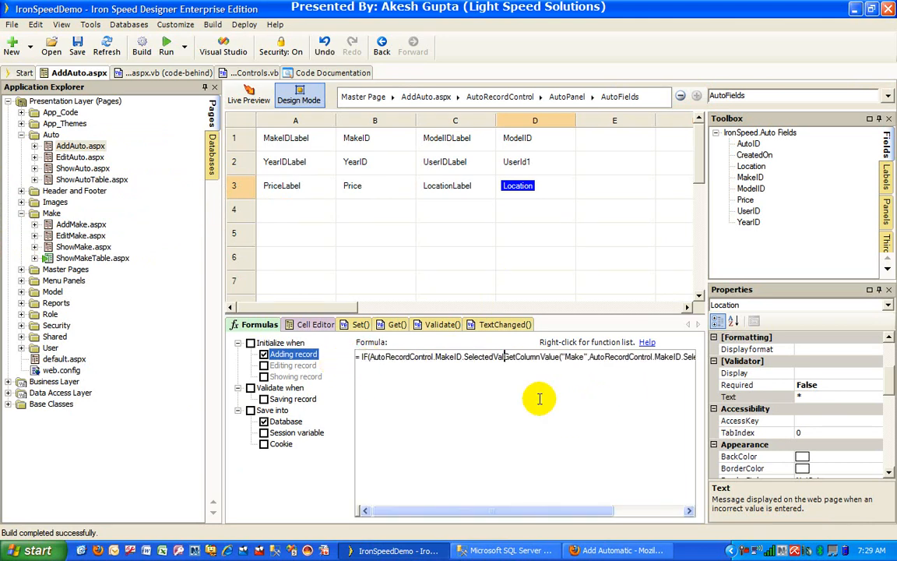
key(BackSpace)
key(BackSpace)
text(Index )
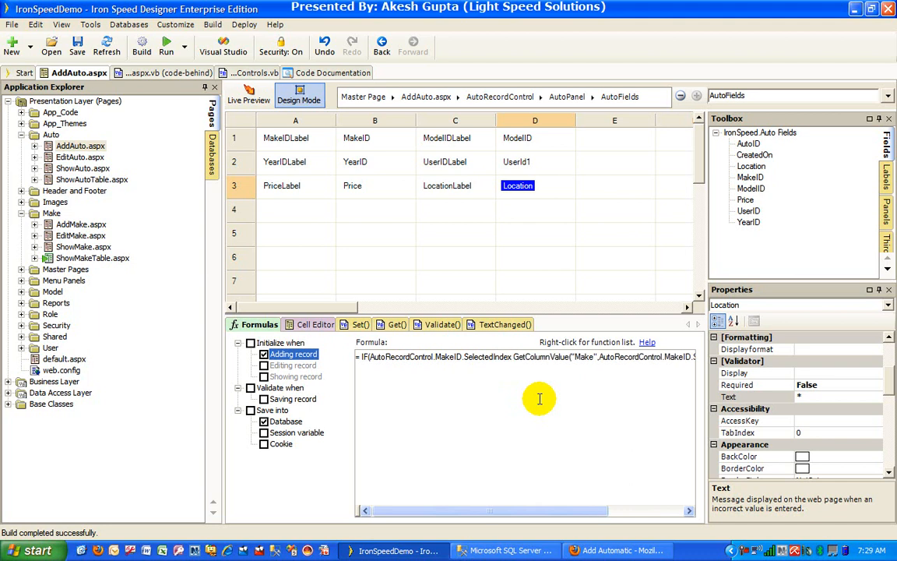
text(> 0)
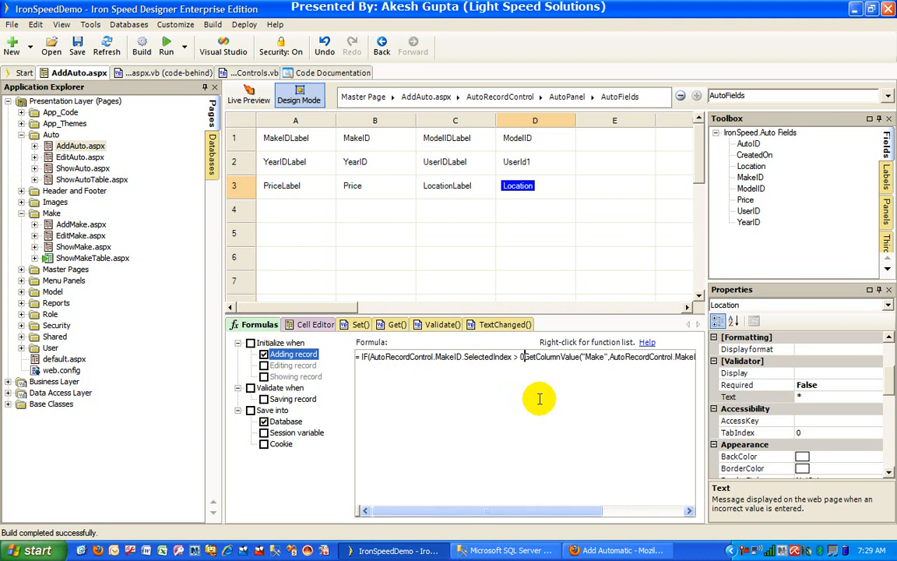
text(,)
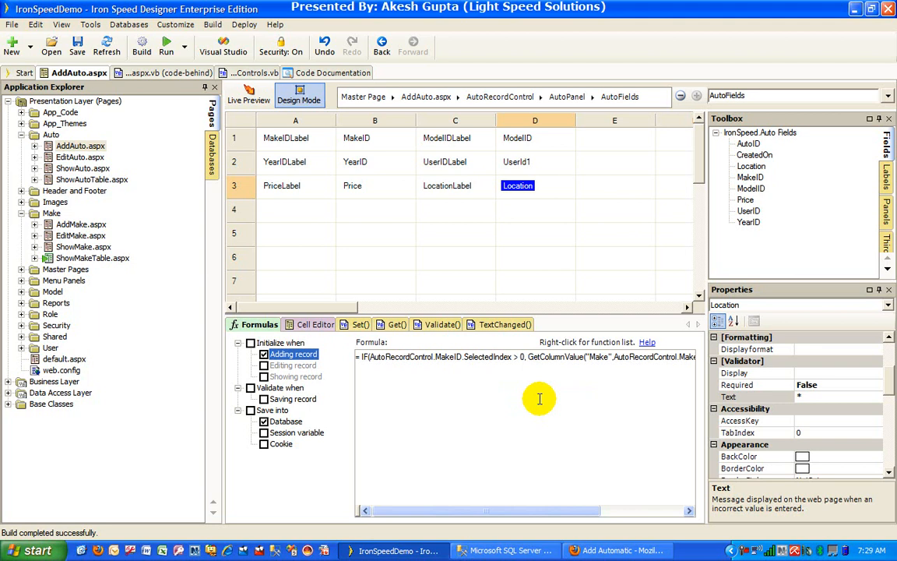
key(End)
text(, "")
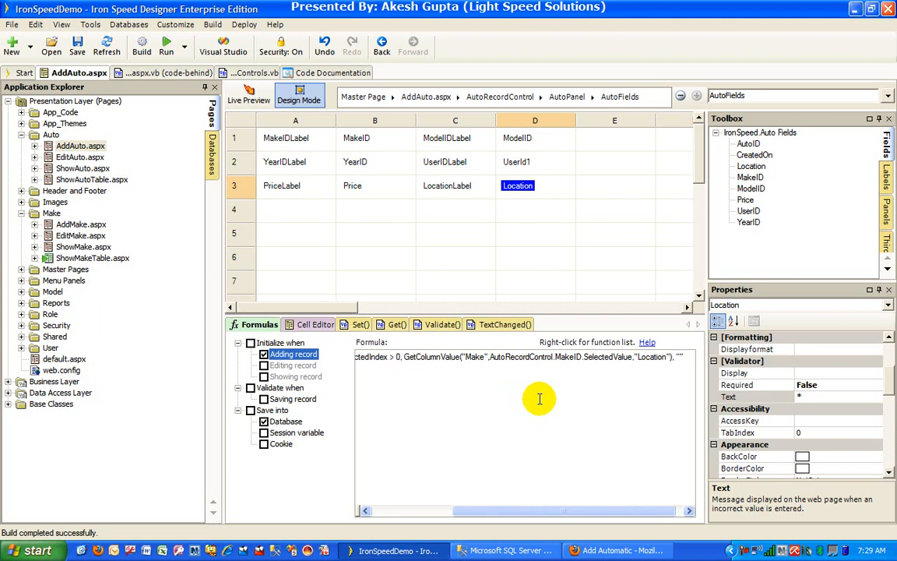
text())
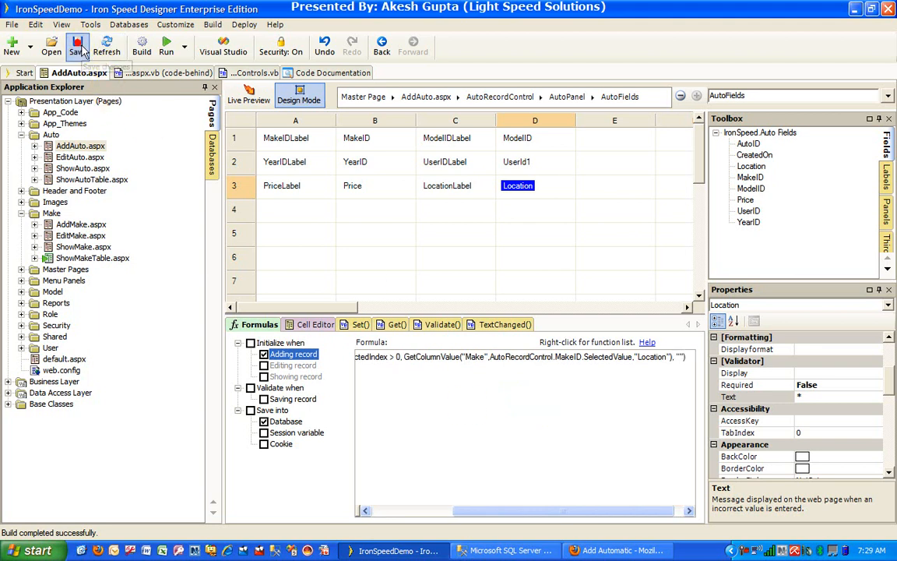
- Rebuild the application with the IF-guarded Location formula
click(142, 50)
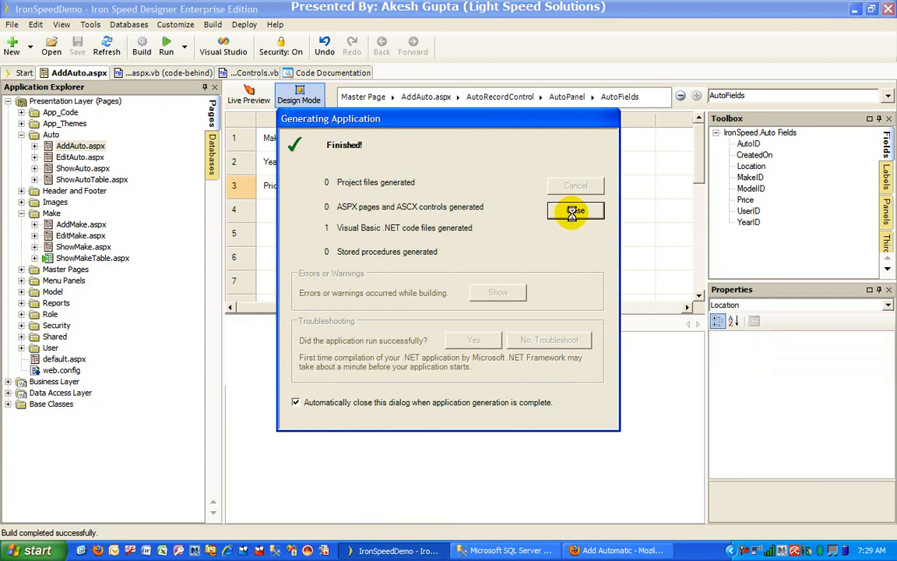
click(575, 211)
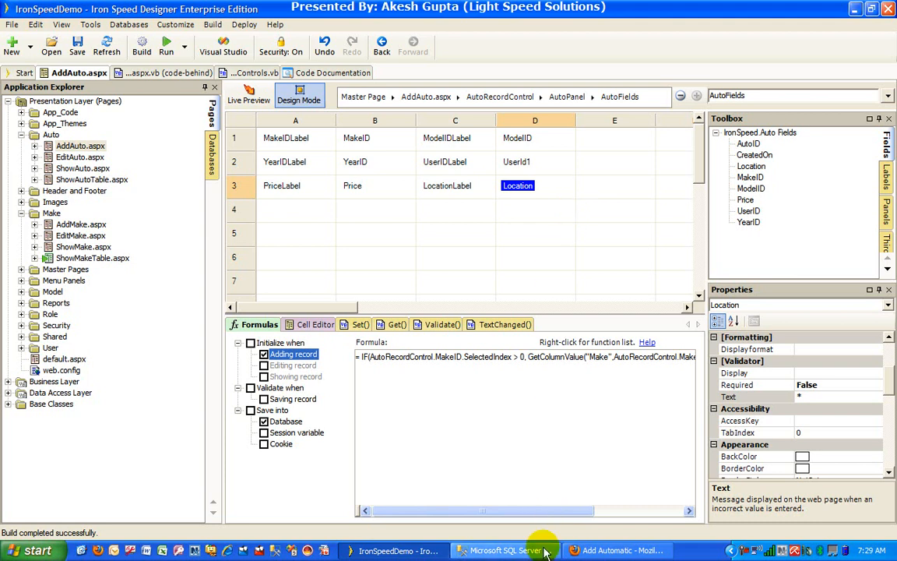
- Start a new auto with Make Ford and extend the auto-filled Location to 'Ohio - USA'
click(611, 550)
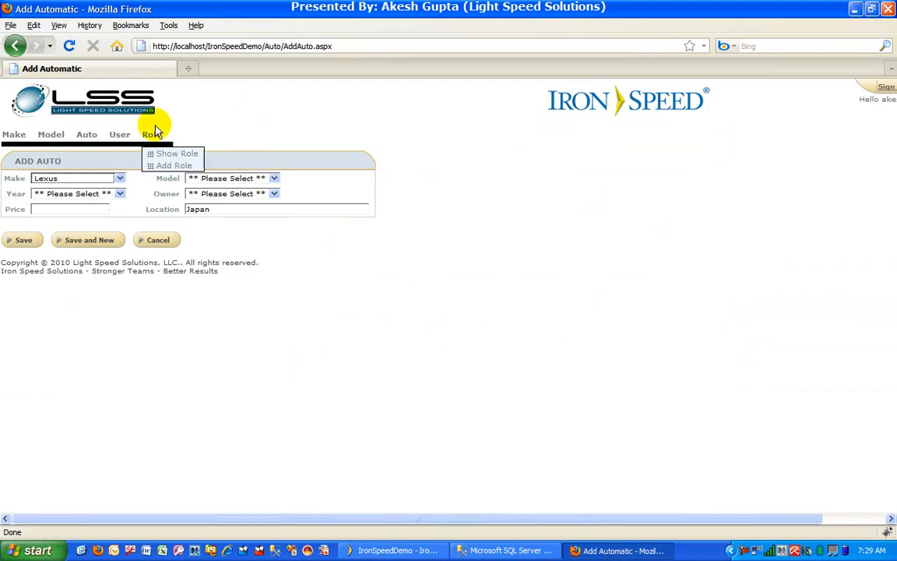
click(89, 136)
click(90, 139)
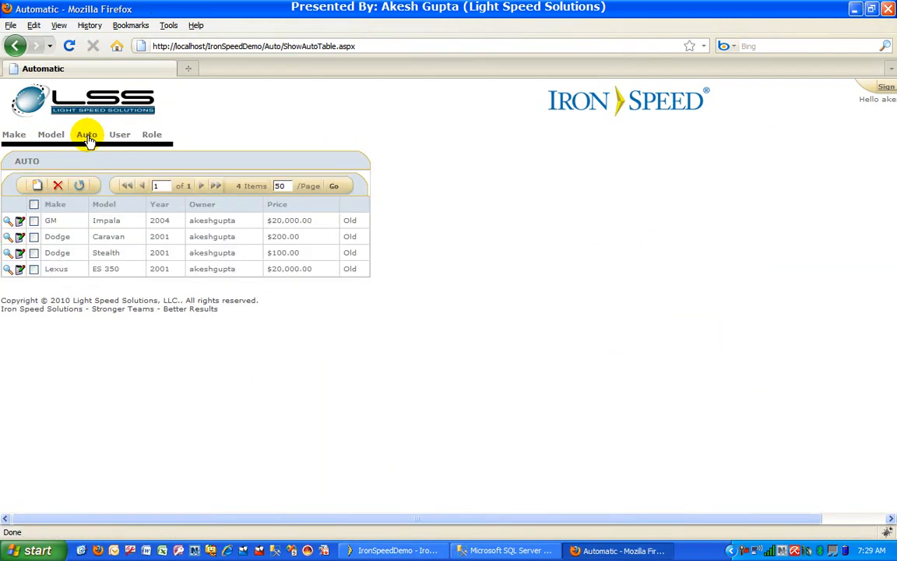
click(37, 187)
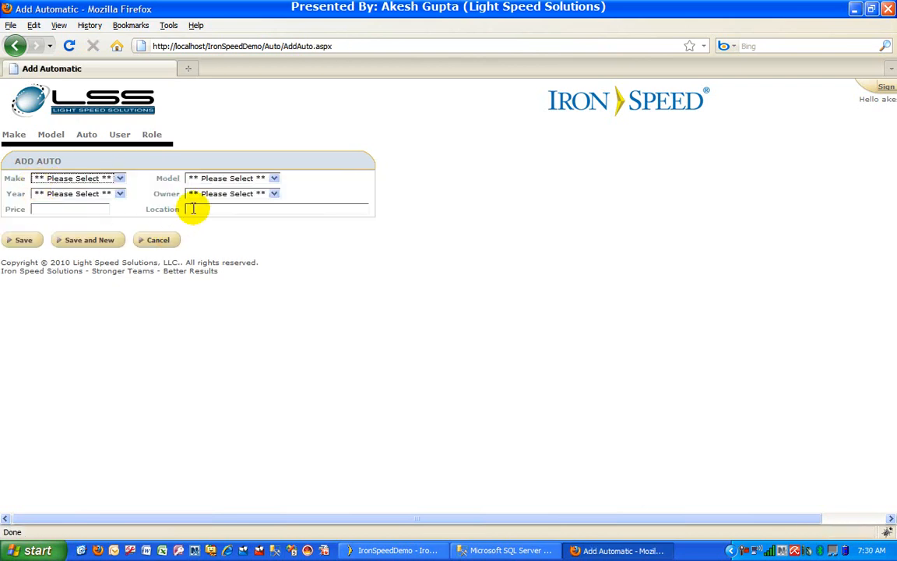
click(112, 177)
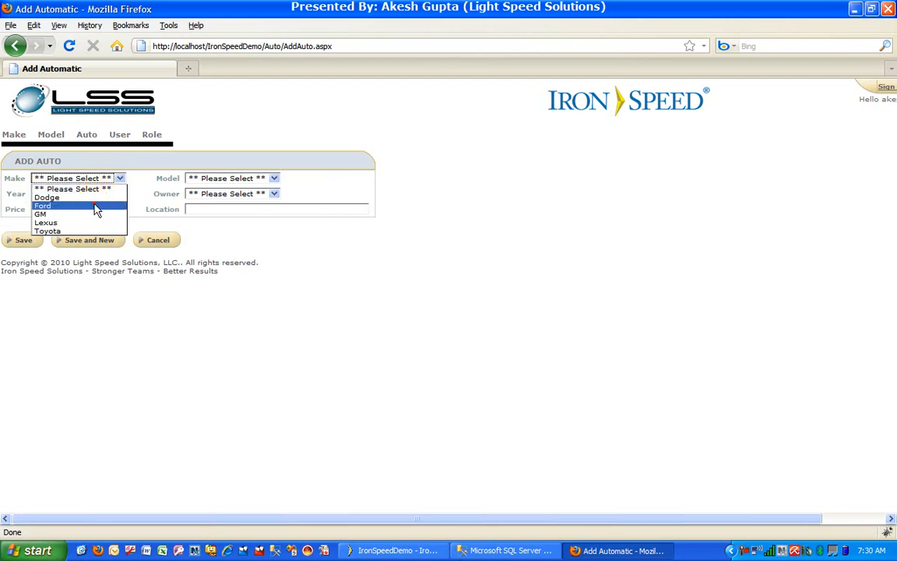
click(92, 206)
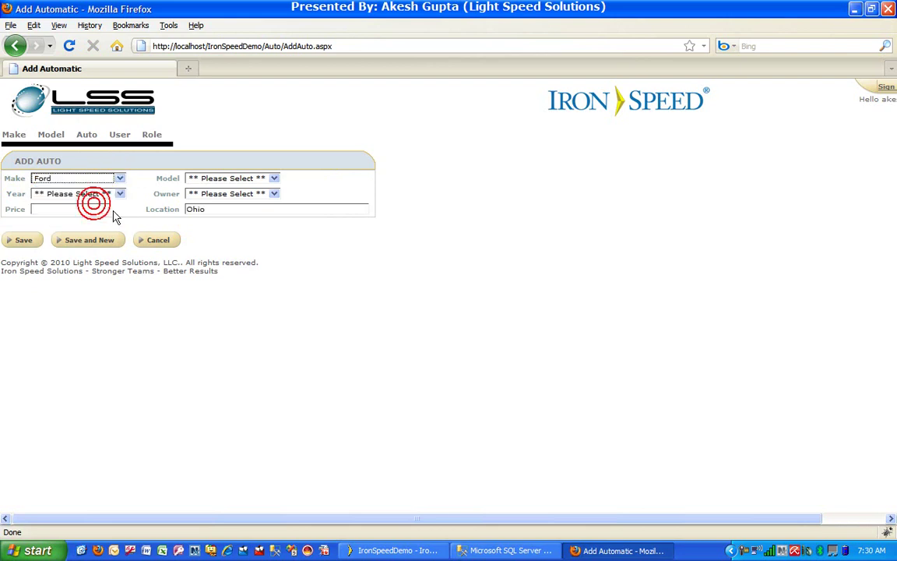
click(222, 210)
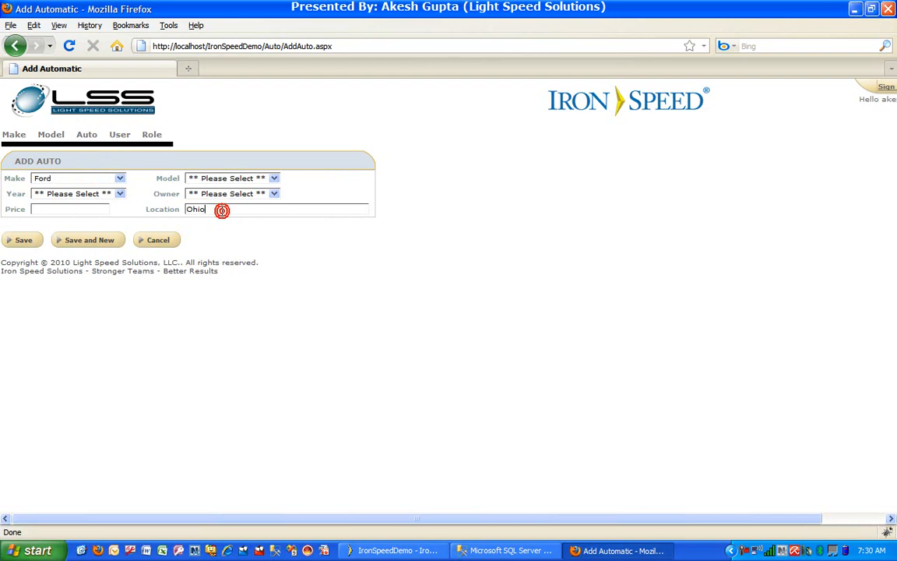
text(- USA)
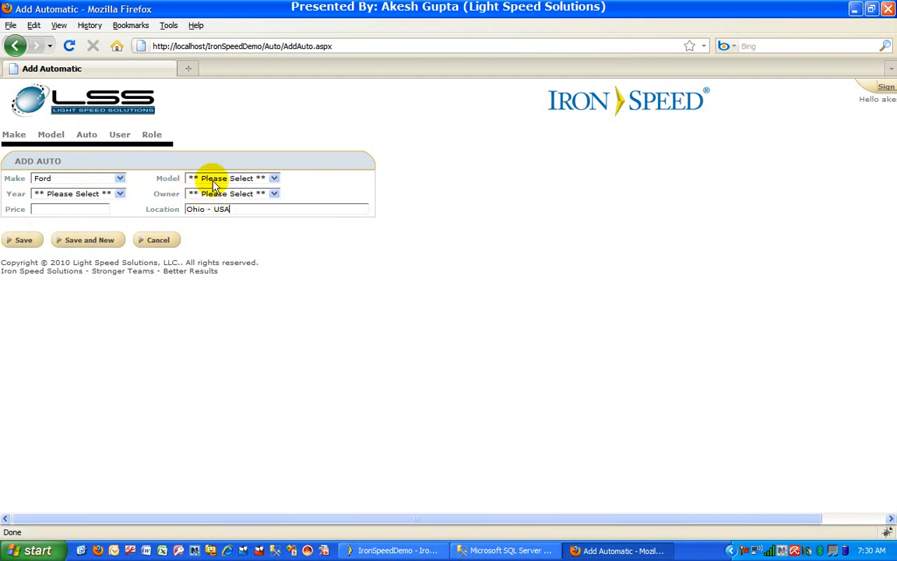
- Set Model Mustang, Year 2002, an owner and Price 23000, save, and open the record's edit form
click(212, 179)
click(106, 194)
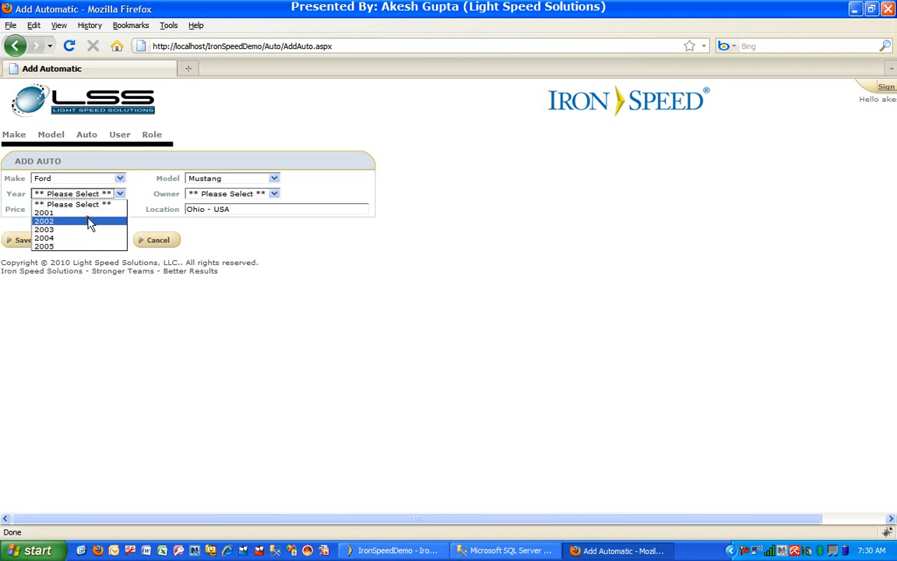
click(91, 221)
click(211, 194)
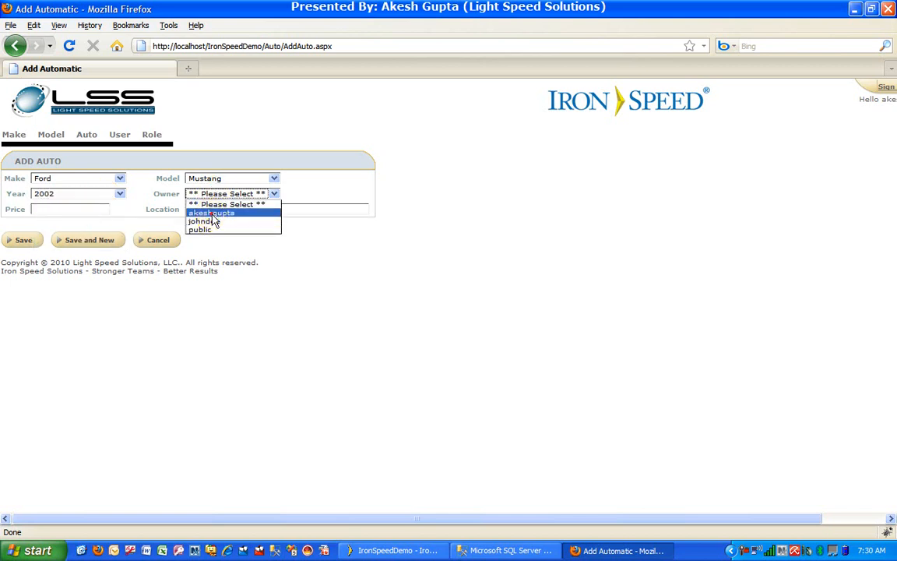
click(209, 212)
click(61, 208)
text(2)
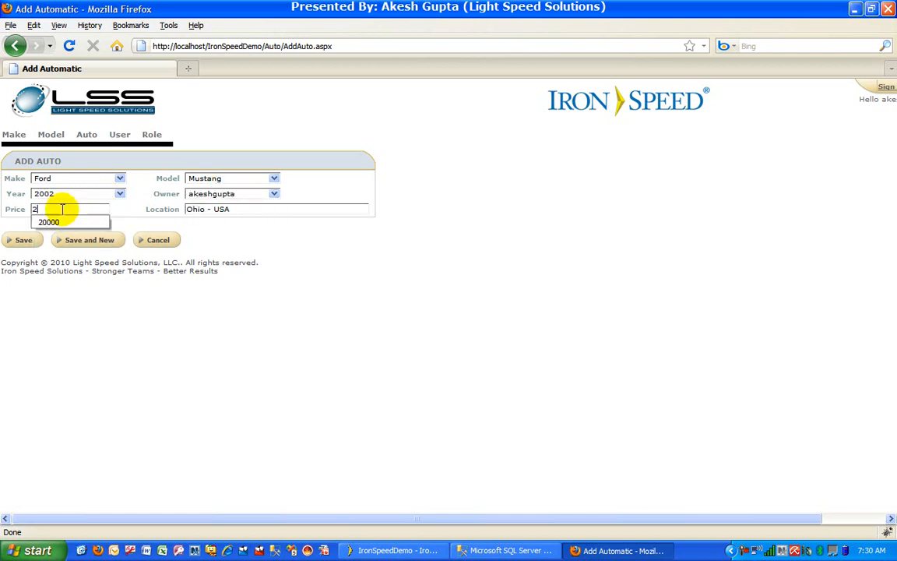
text(3000)
click(23, 240)
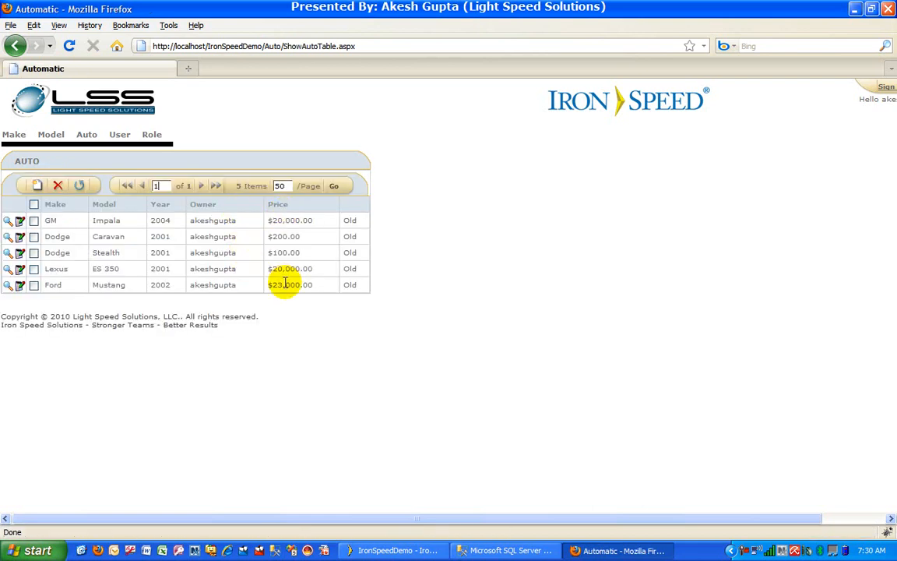
click(13, 286)
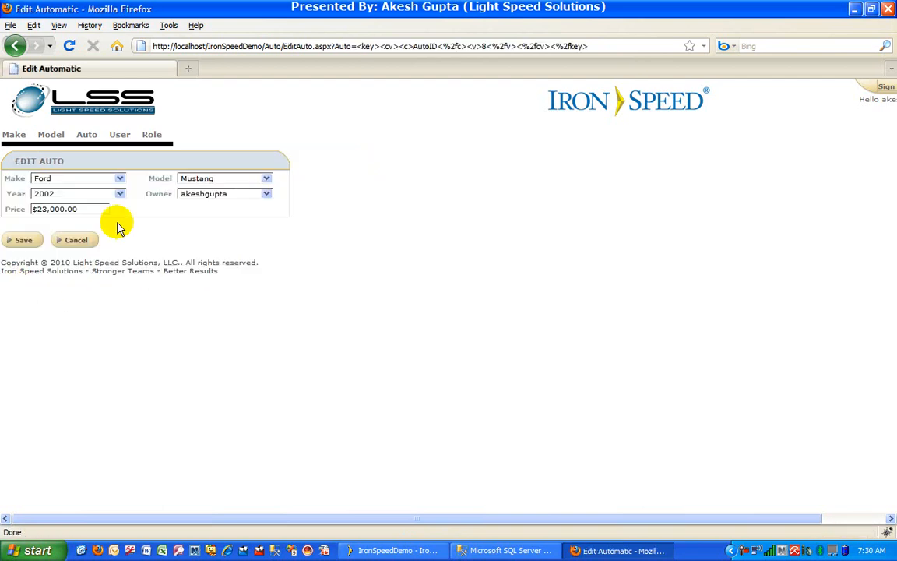
- Add a Location label in C3 and Location field in D3 on EditAuto.aspx
click(393, 550)
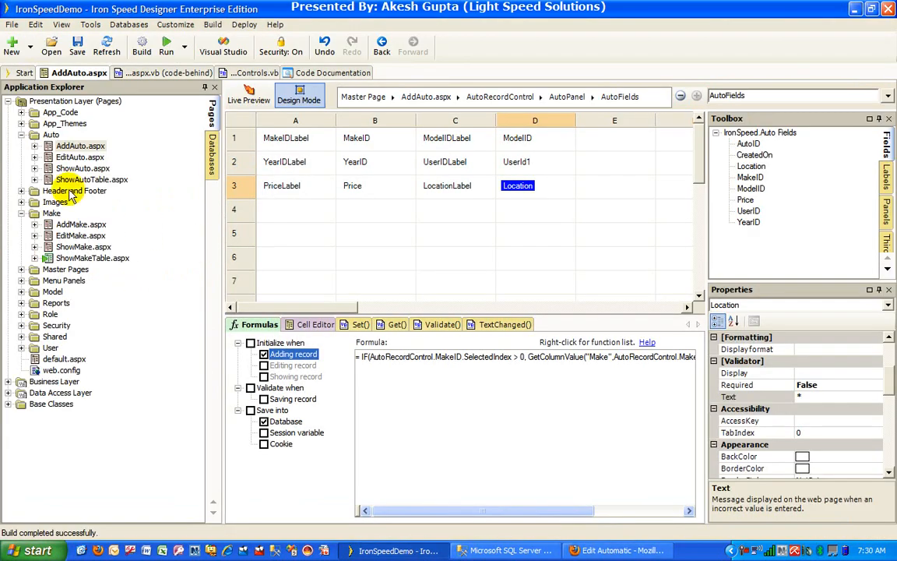
click(74, 156)
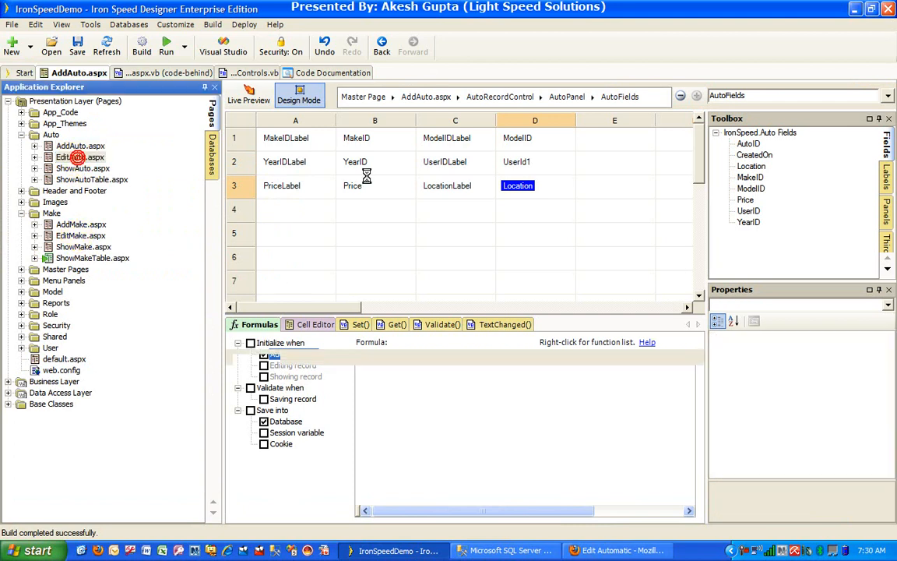
click(886, 175)
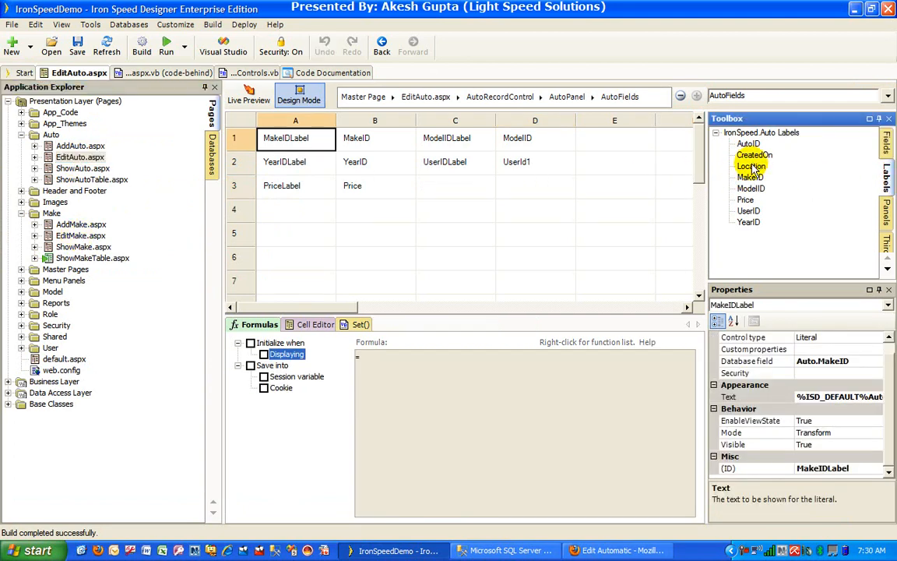
drag(751, 166, 437, 185)
click(887, 145)
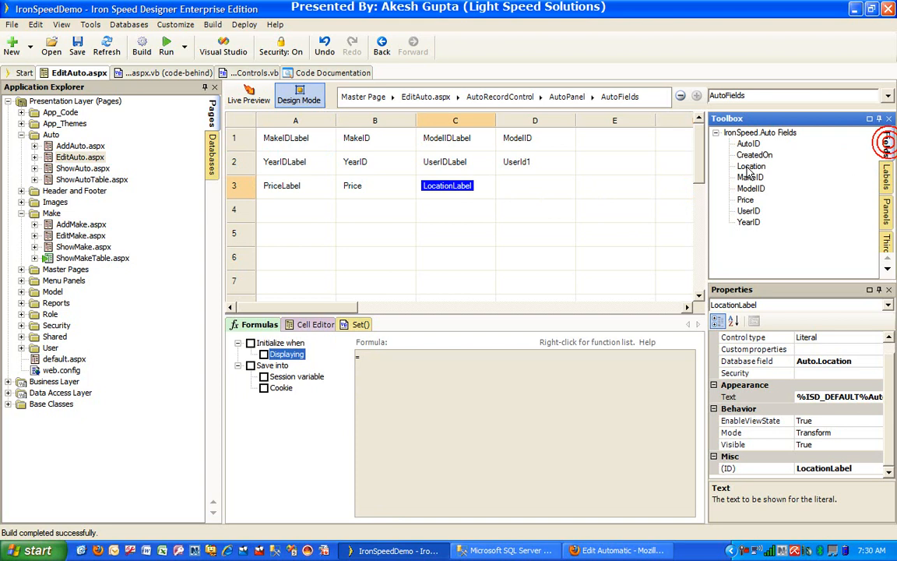
drag(752, 166, 536, 192)
- Save EditAuto, rebuild the application, and return to the browser
click(94, 46)
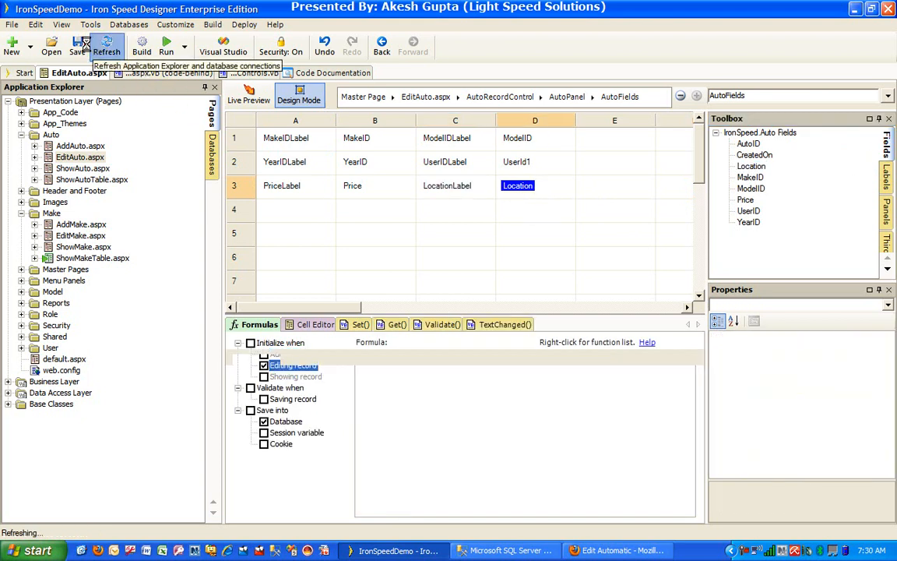
click(142, 45)
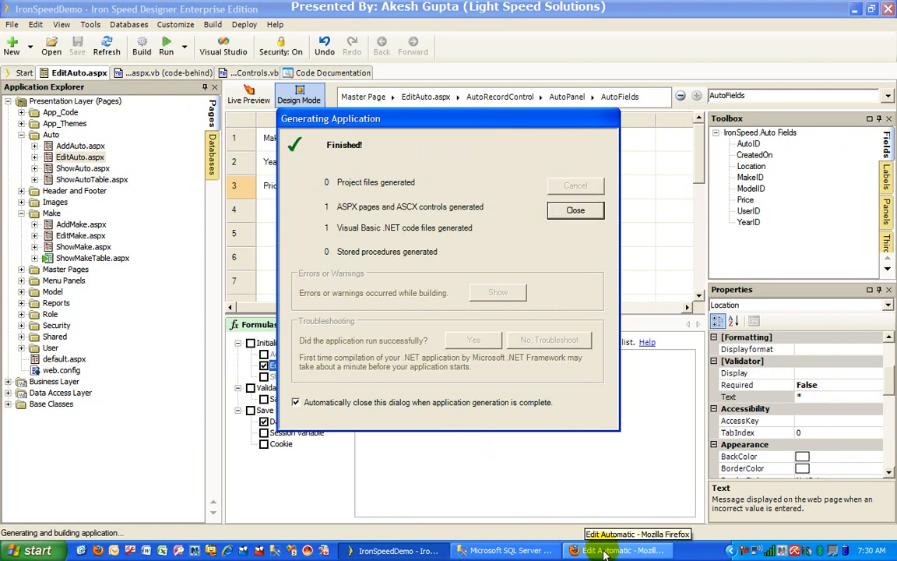
click(580, 550)
- Return to the Auto table and open the Ford Mustang record for editing, showing Location Ohio - USA
click(87, 134)
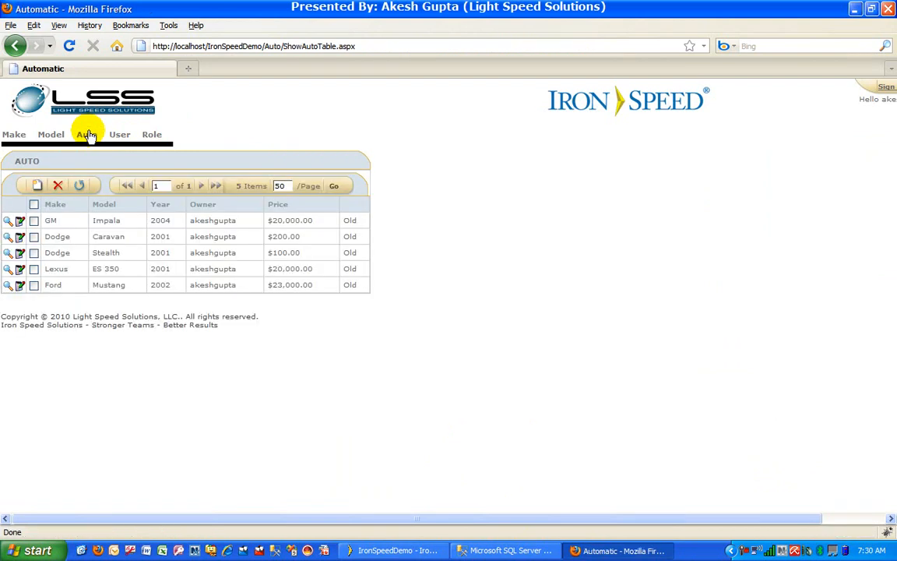
click(19, 286)
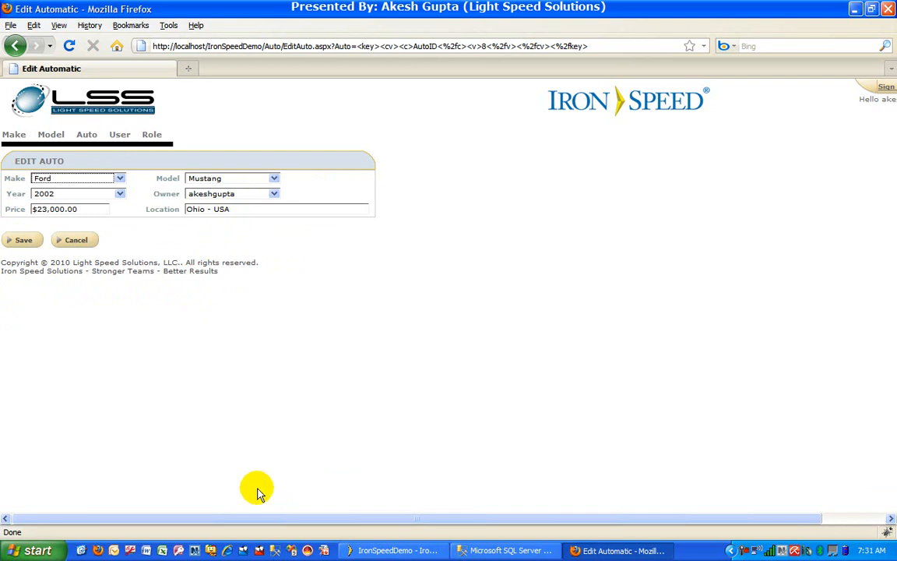
- Back in the designer, open AddAuto.aspx and select Location to show its IF-guarded GetColumnValue formula
click(397, 550)
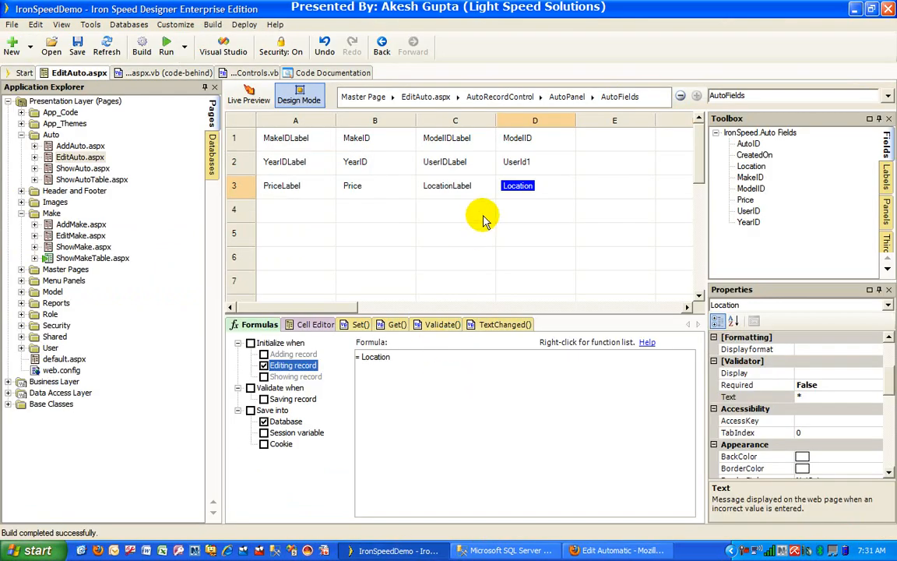
double_click(96, 146)
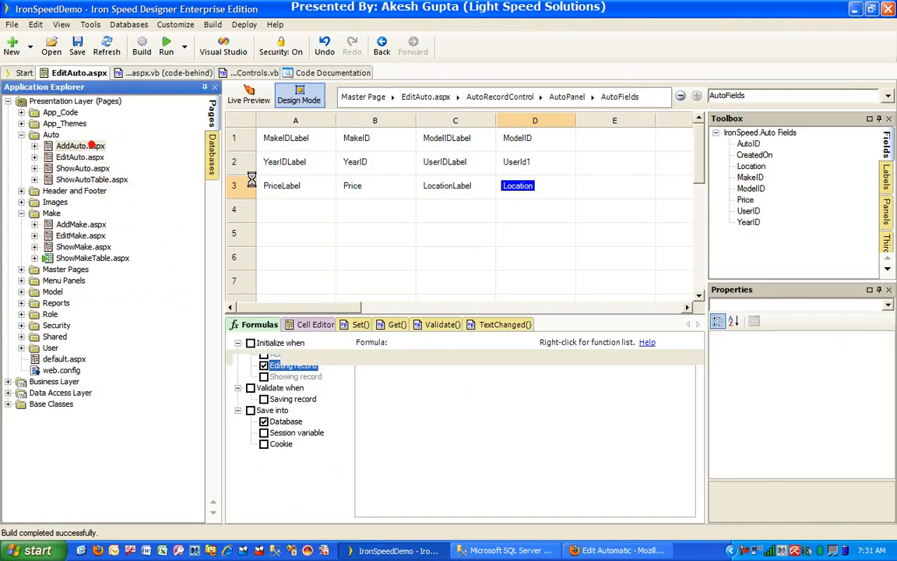
click(518, 187)
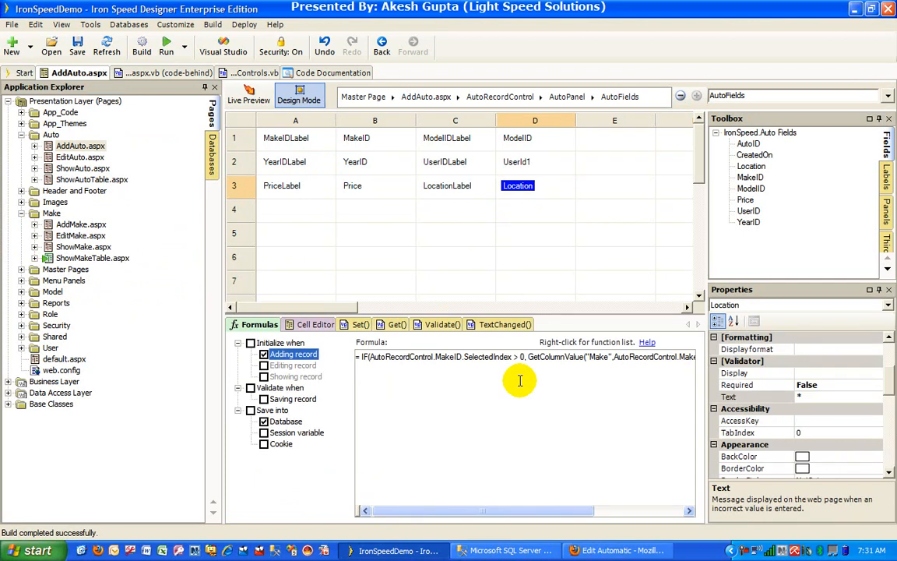